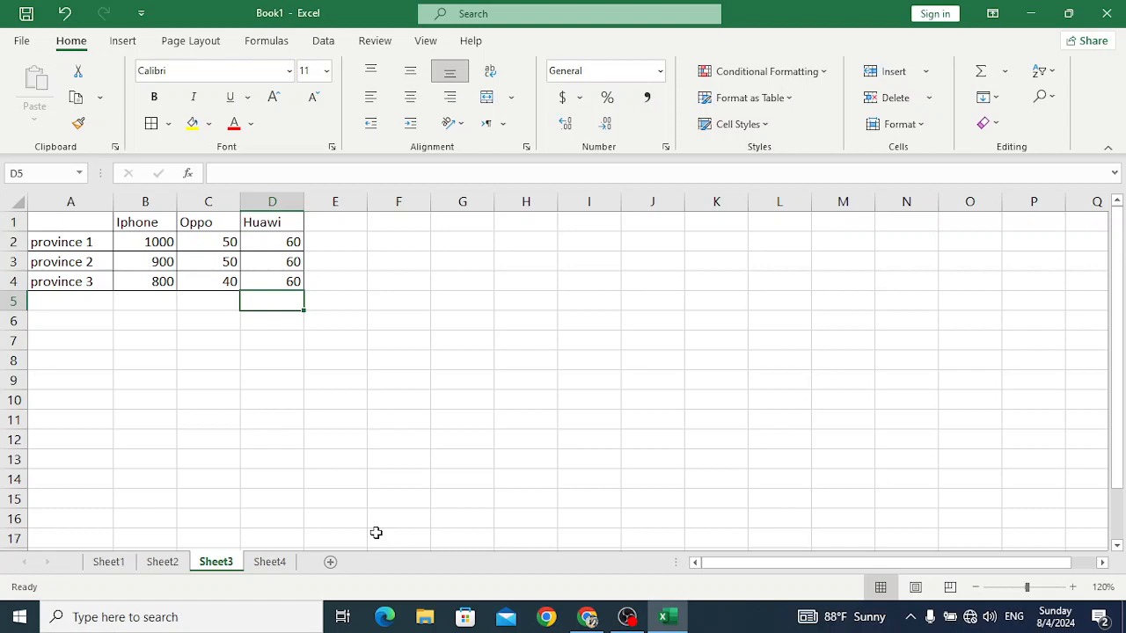
- Examine the phone brand figures per province in the tables on Sheet1, Sheet2 and Sheet3
left_click(112, 566)
left_click(162, 567)
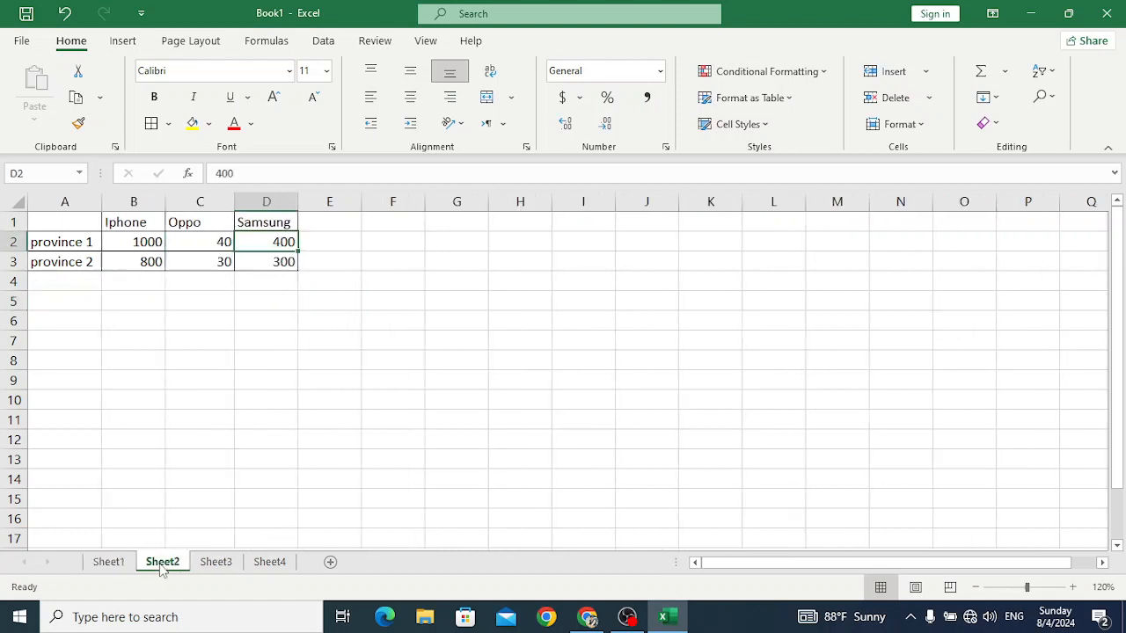
left_click(204, 568)
left_click(266, 568)
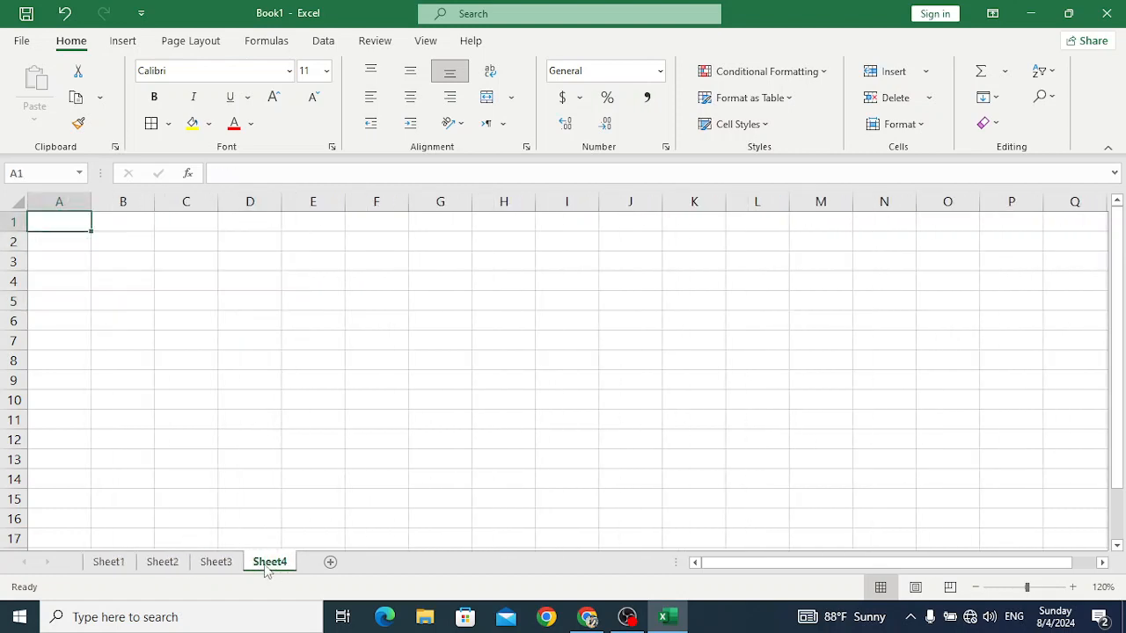
left_click(119, 563)
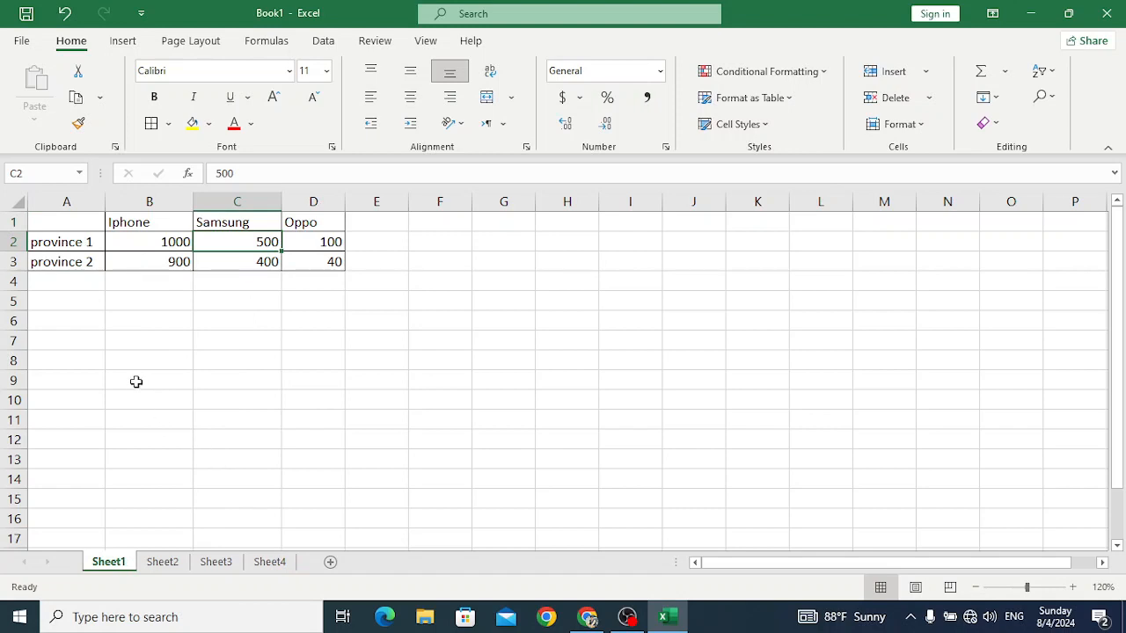
left_click(148, 244)
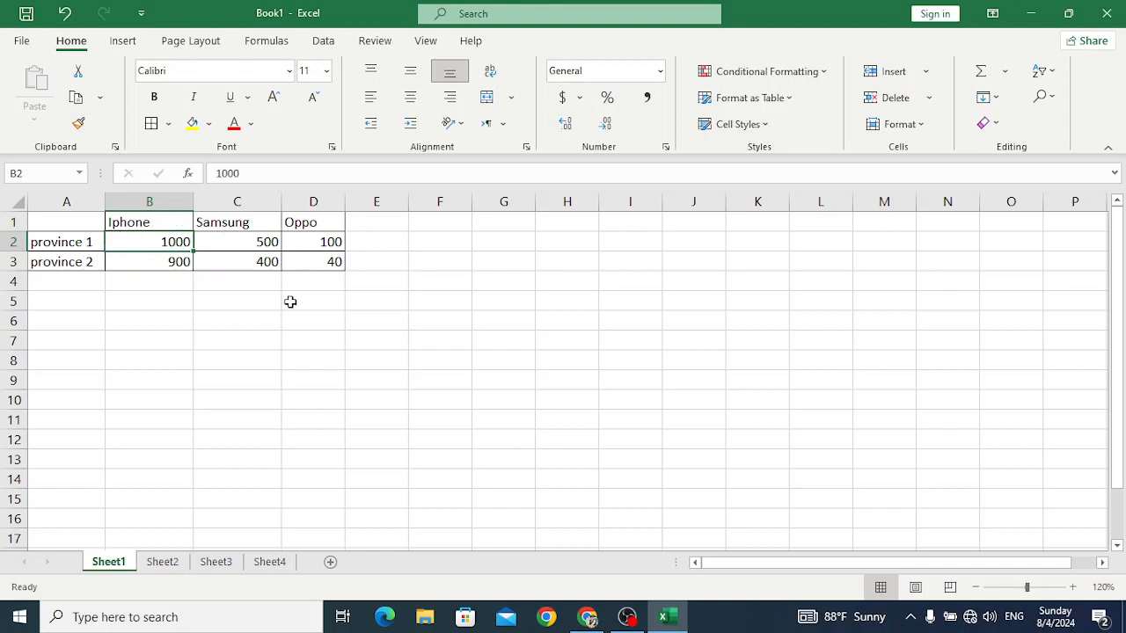
left_click(162, 562)
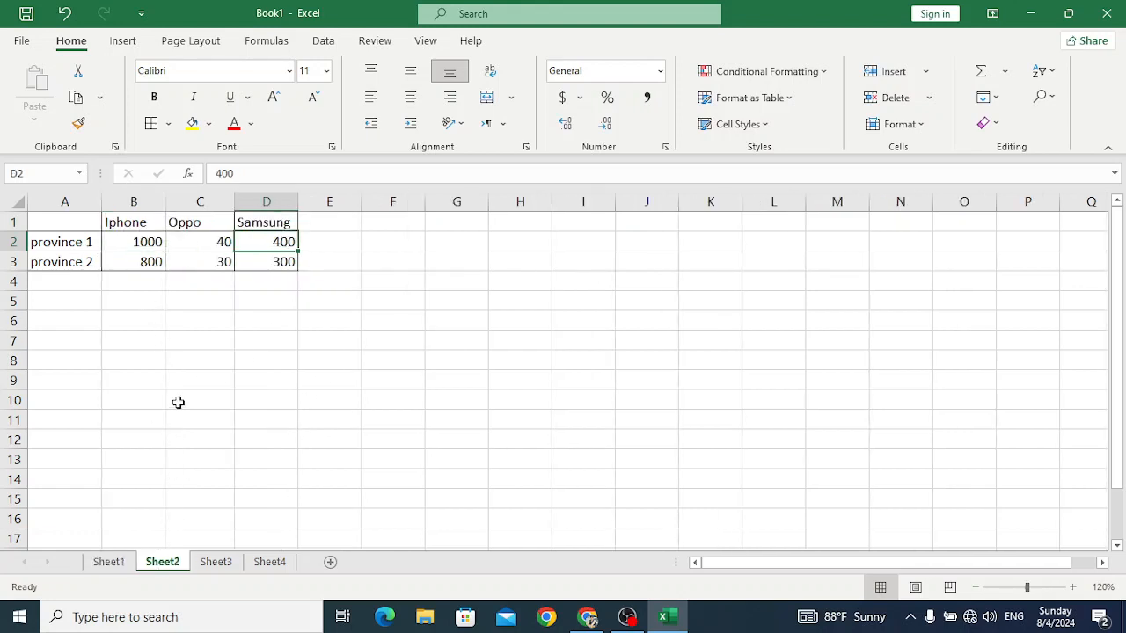
left_click(215, 563)
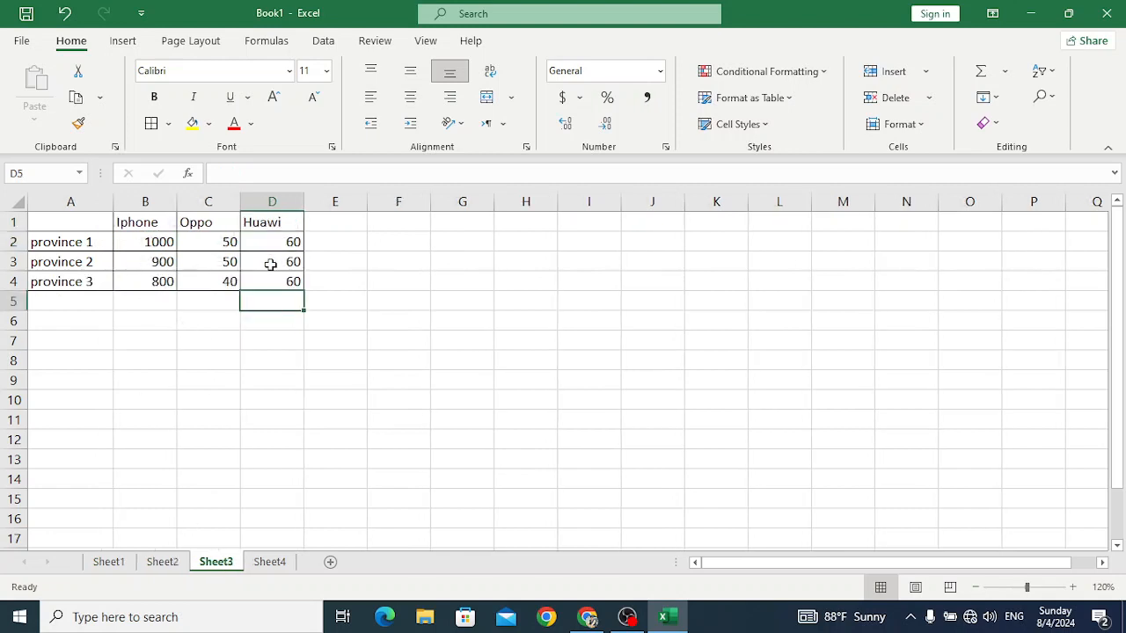
left_click(92, 284)
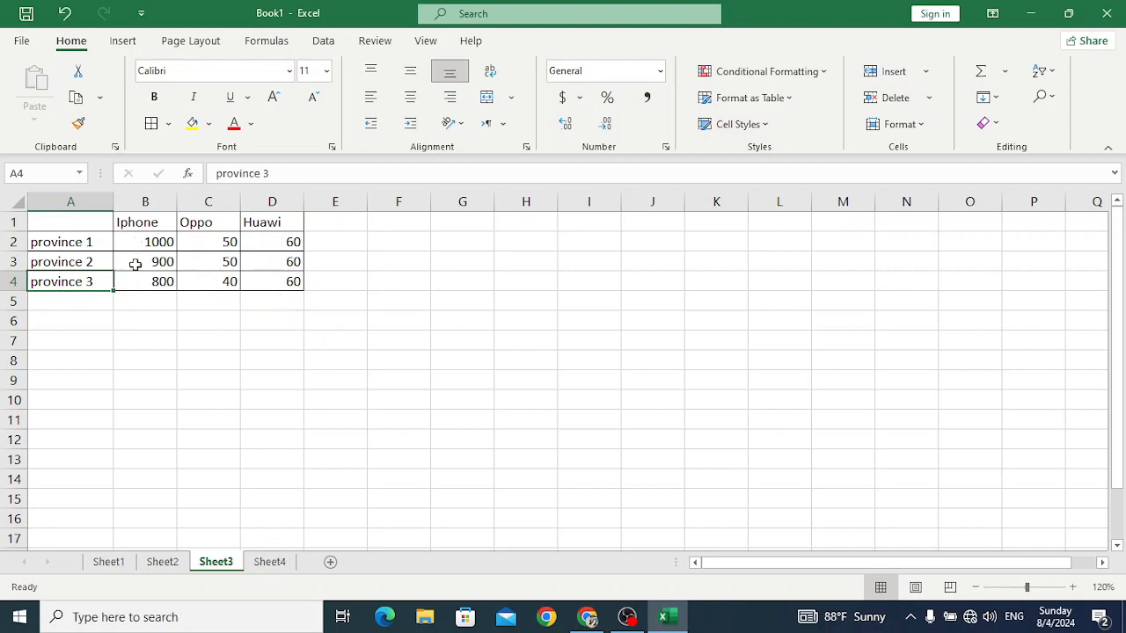
- Start a Consolidate operation at cell A1 of Sheet4 with Sum as the function
left_click(271, 562)
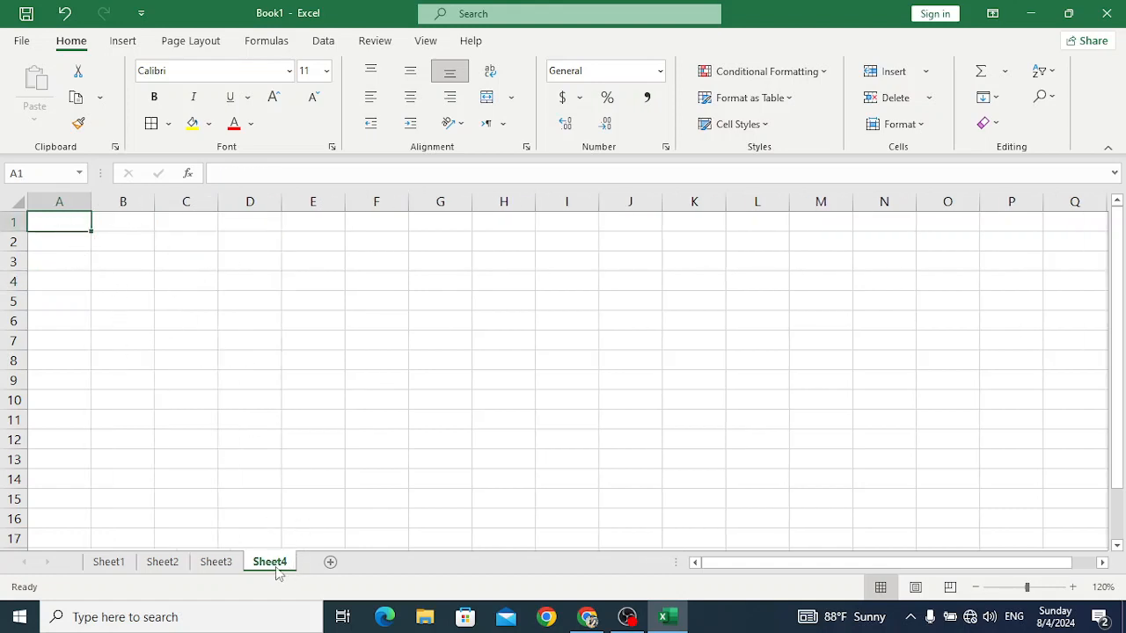
left_click(323, 43)
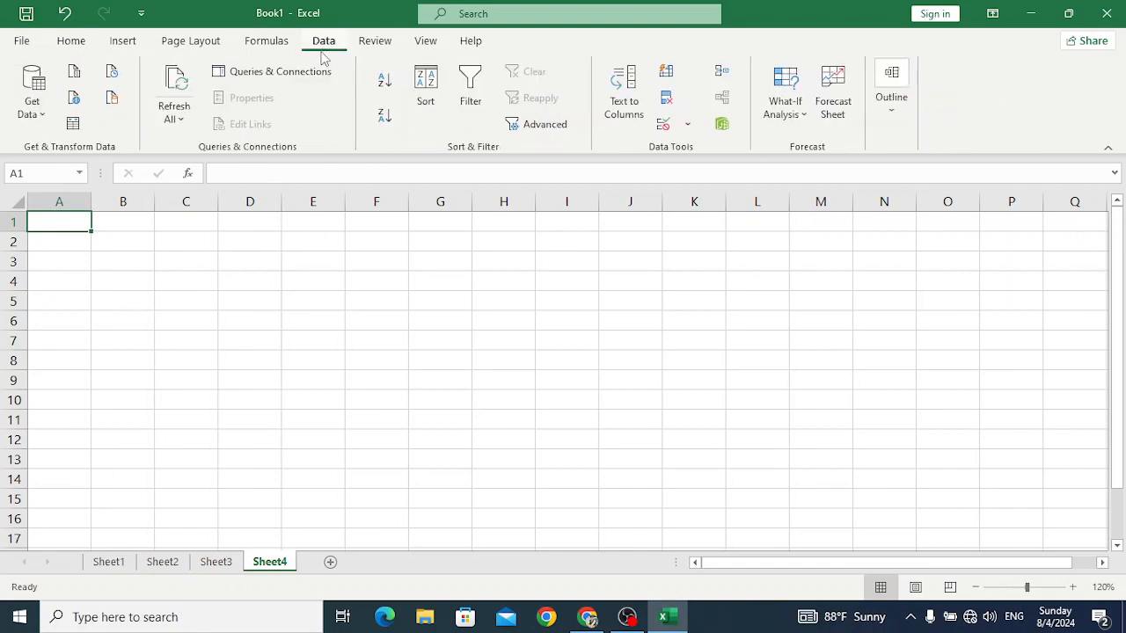
left_click(725, 79)
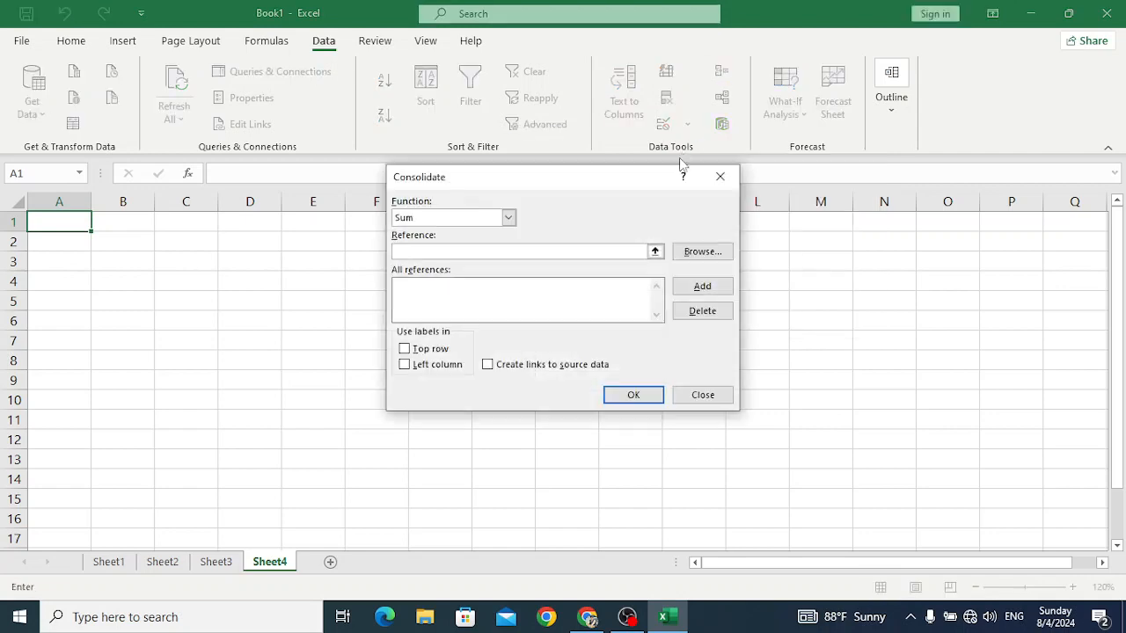
left_click_drag(560, 176, 533, 158)
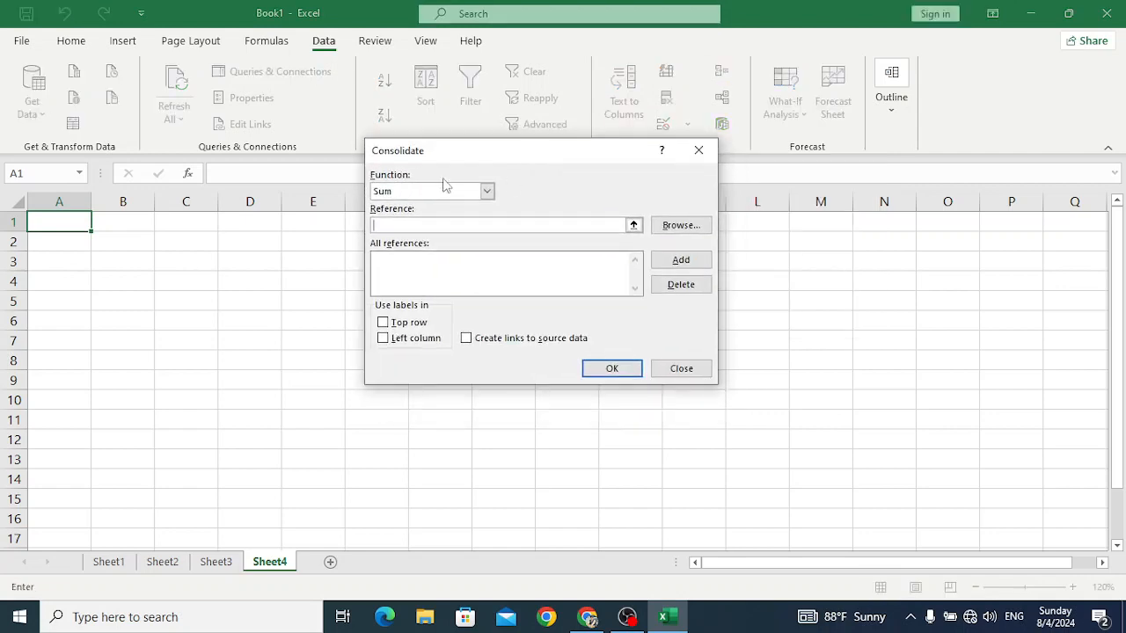
left_click(486, 192)
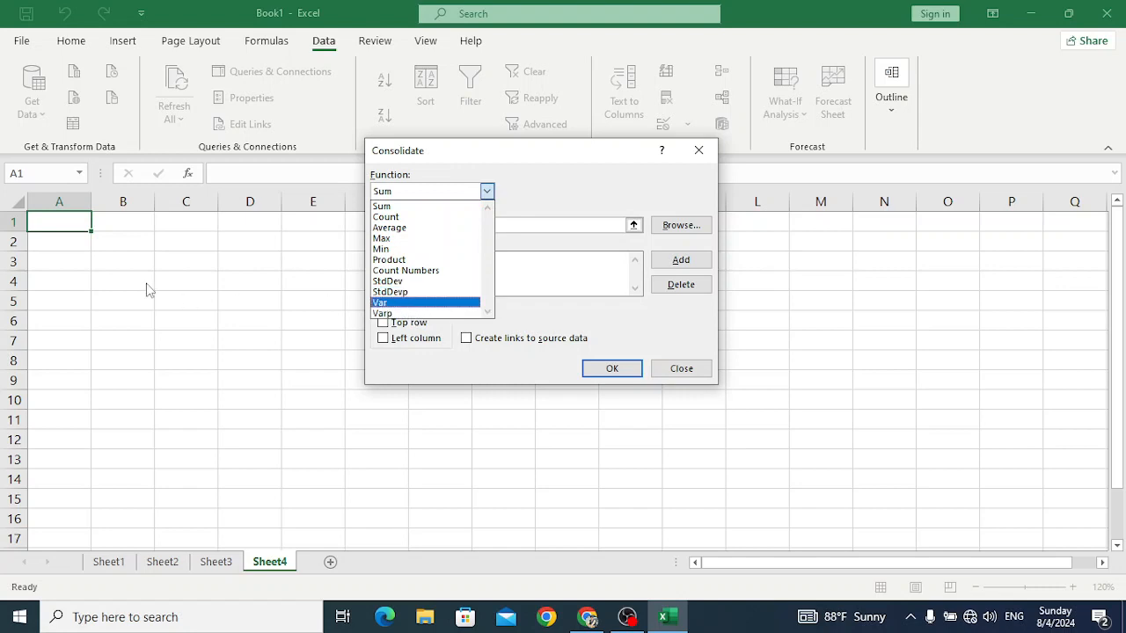
left_click(388, 209)
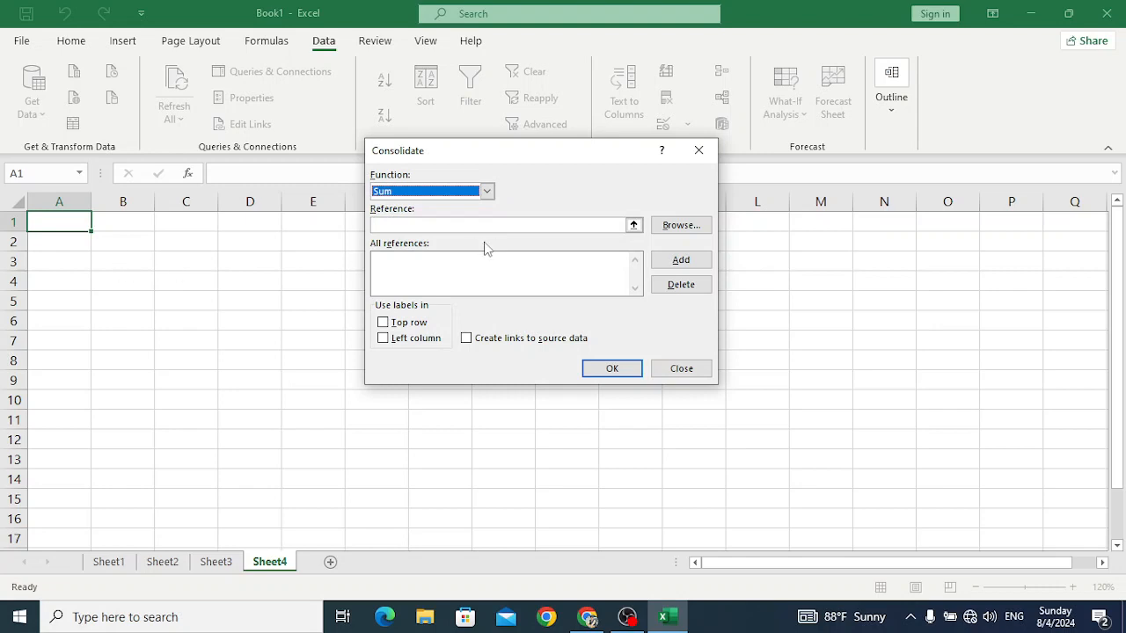
- Add the range A1:D3 of Sheet1 to the consolidation references
left_click(405, 226)
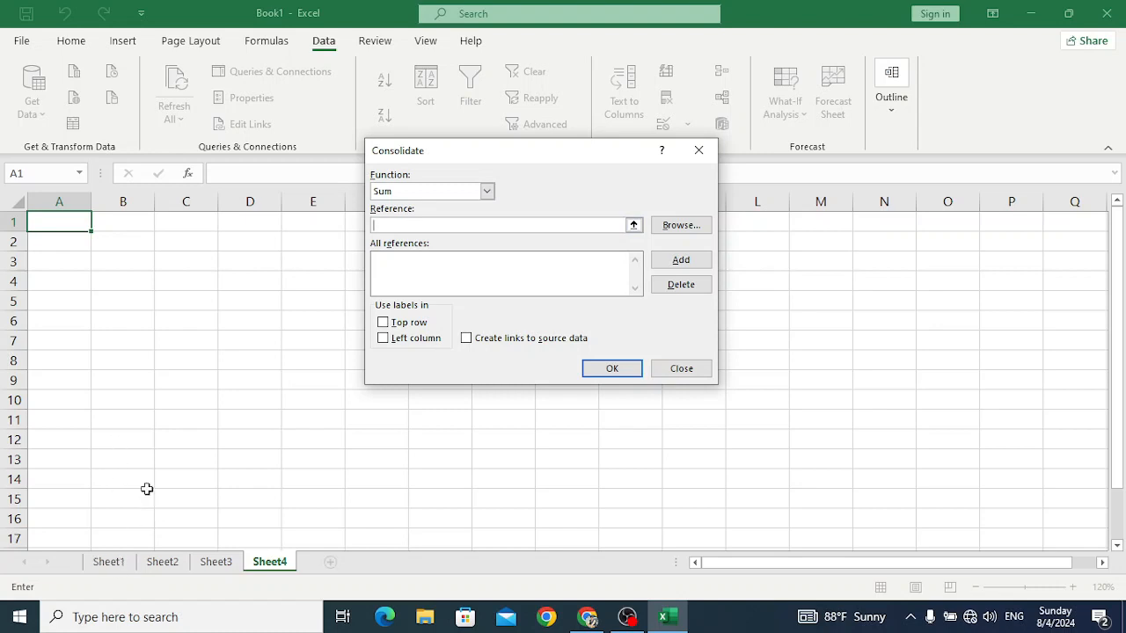
left_click(108, 561)
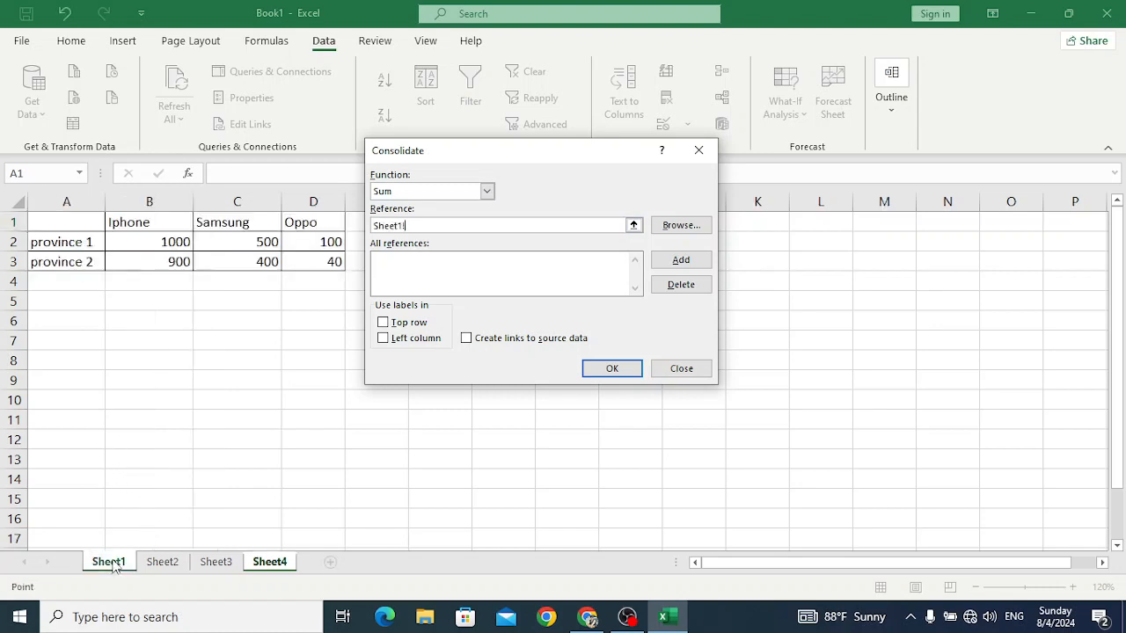
left_click_drag(78, 221, 299, 266)
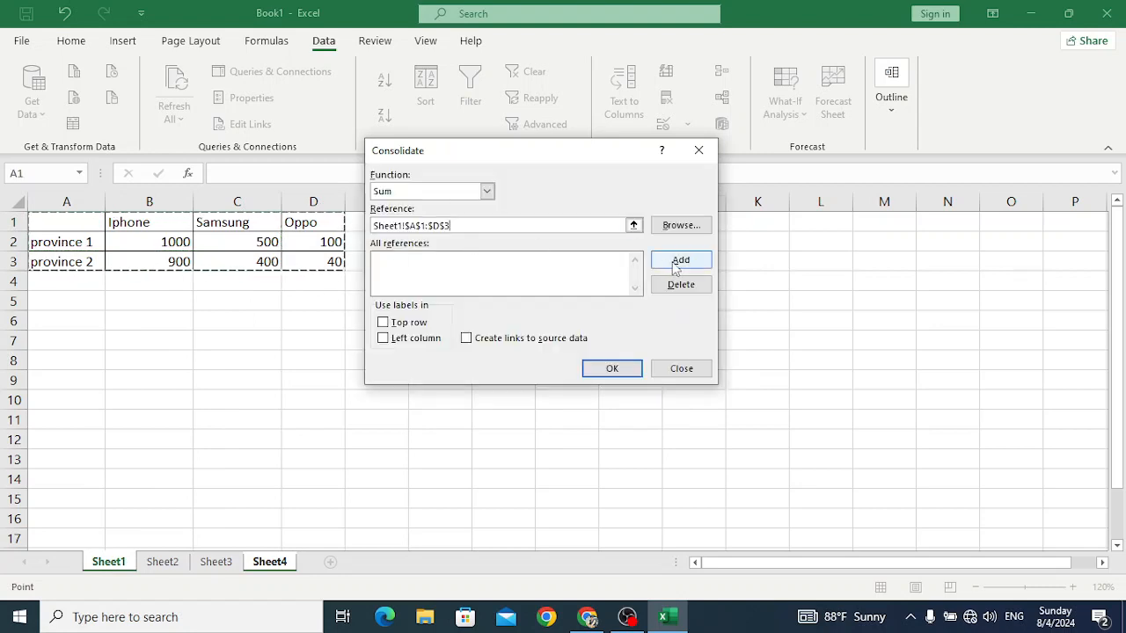
left_click(682, 264)
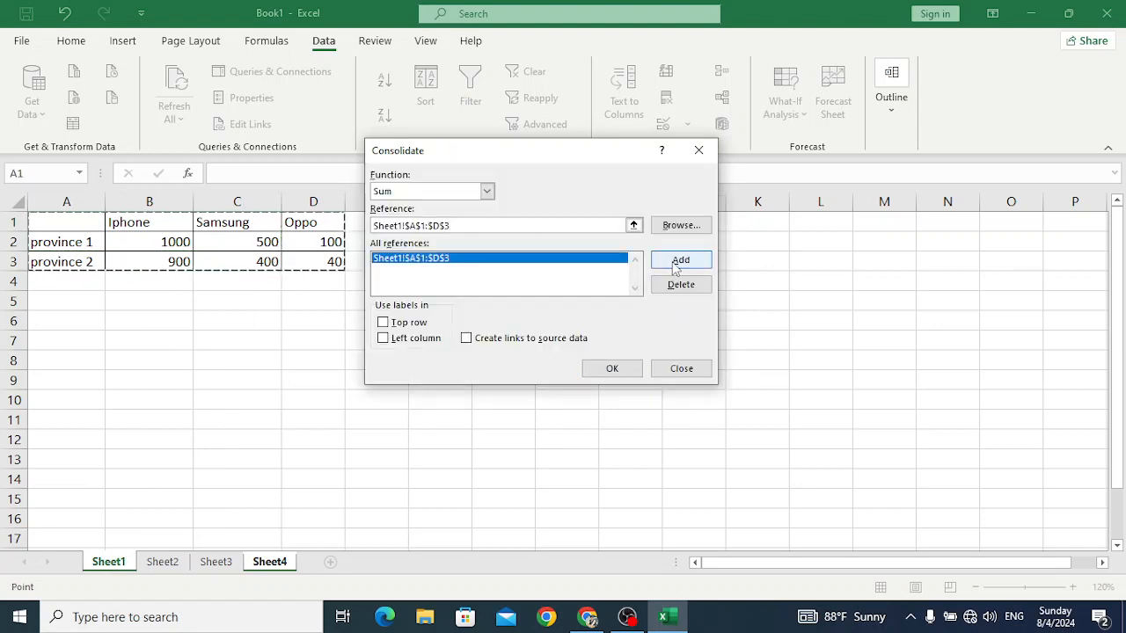
- Add A1:D3 of Sheet2 and A1:D4 of Sheet3 to the consolidation references
left_click(160, 561)
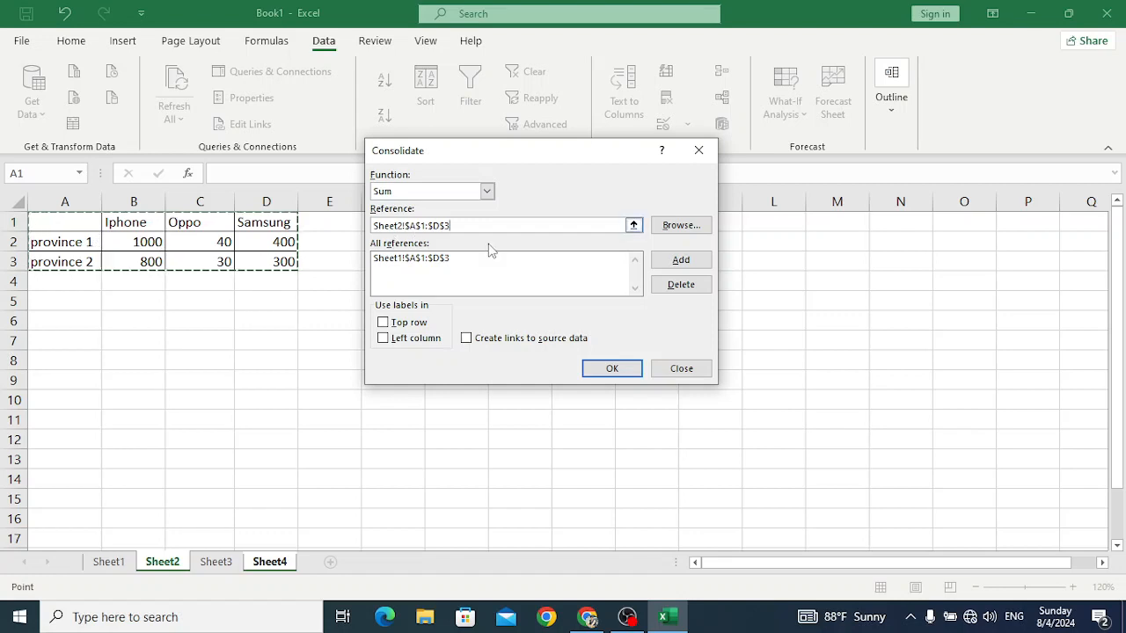
left_click(680, 261)
left_click(217, 562)
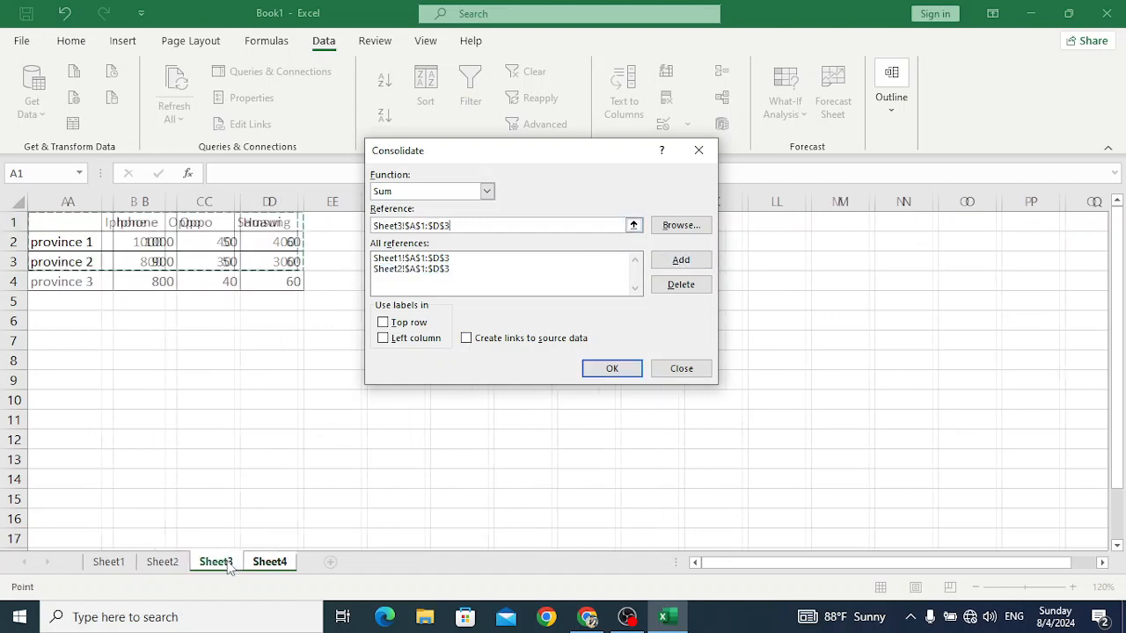
left_click_drag(87, 223, 271, 280)
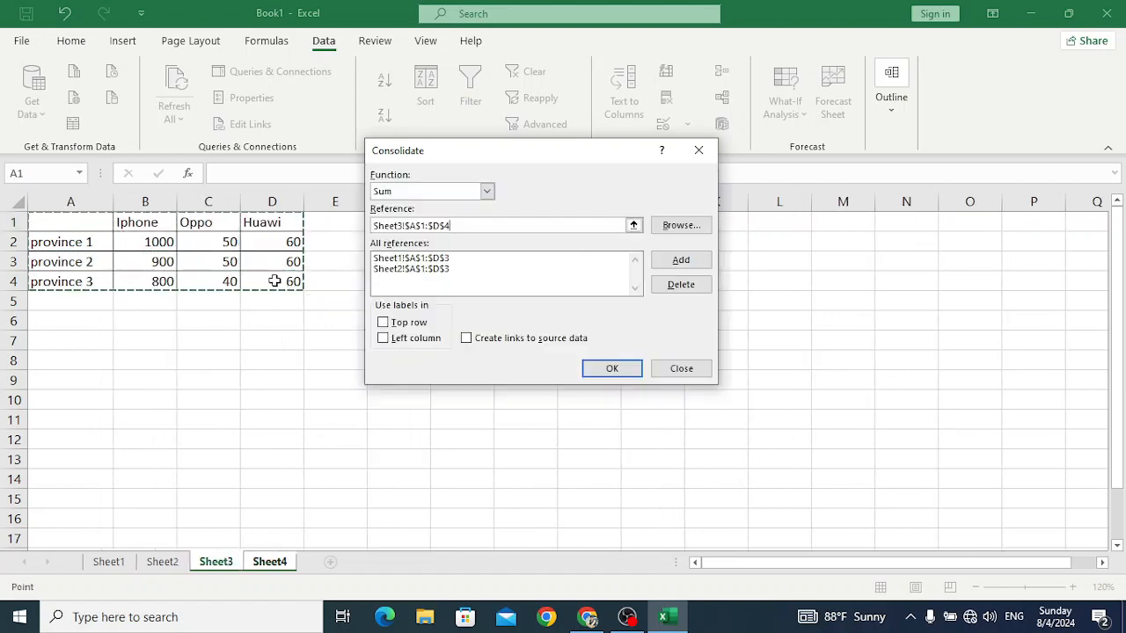
left_click(665, 268)
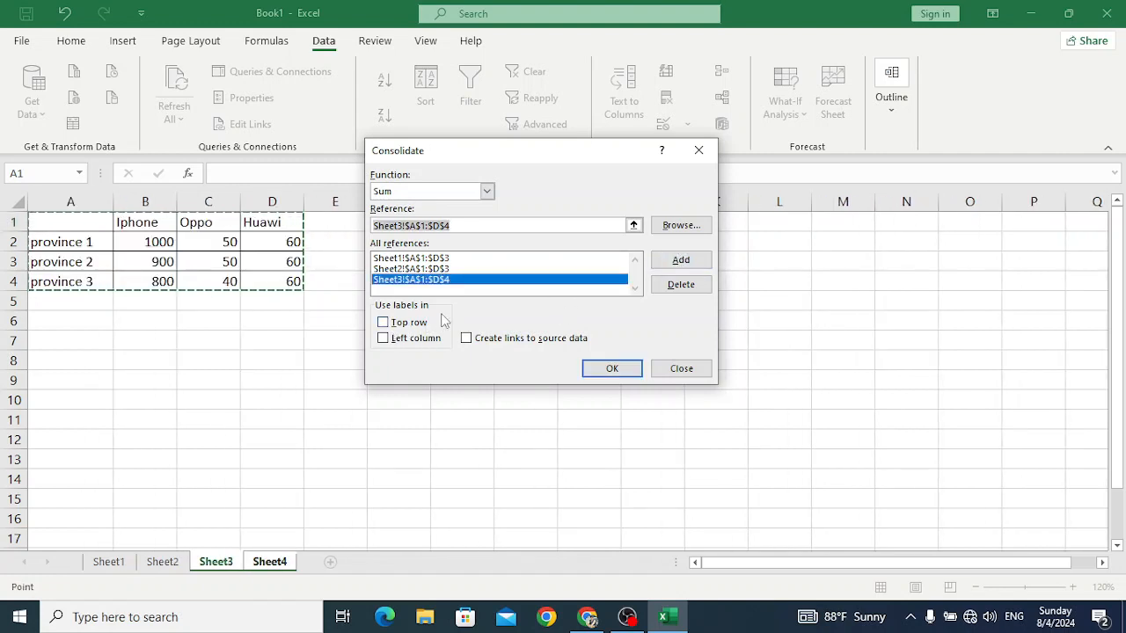
- Consolidate with top row and left column labels and links to source data, and widen column B to fit the province names
left_click(383, 323)
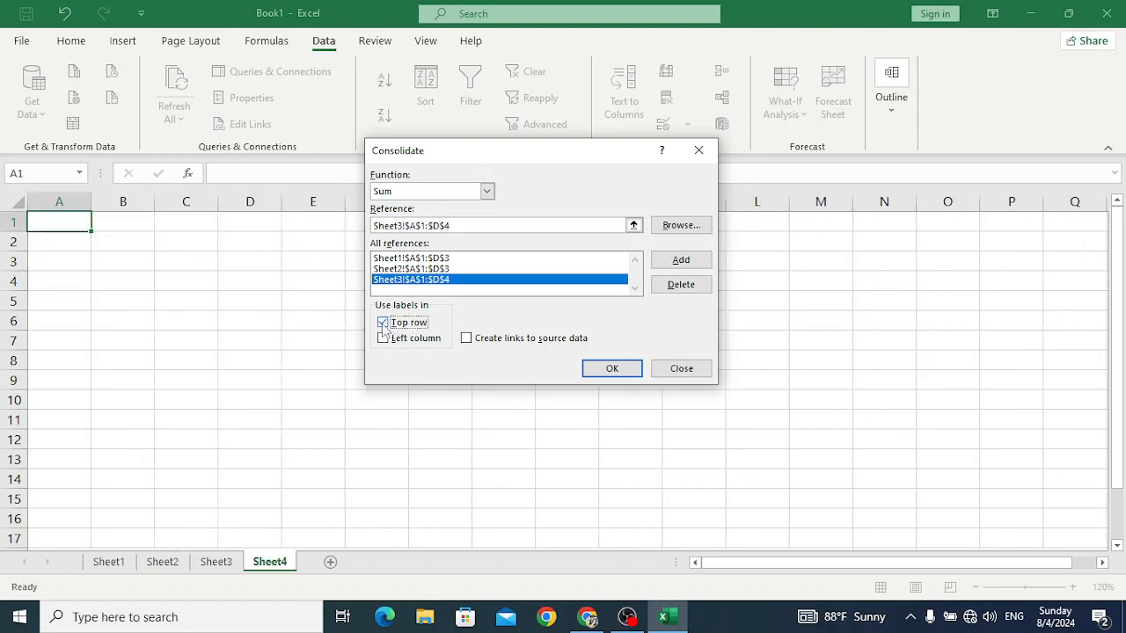
left_click(382, 338)
left_click(466, 342)
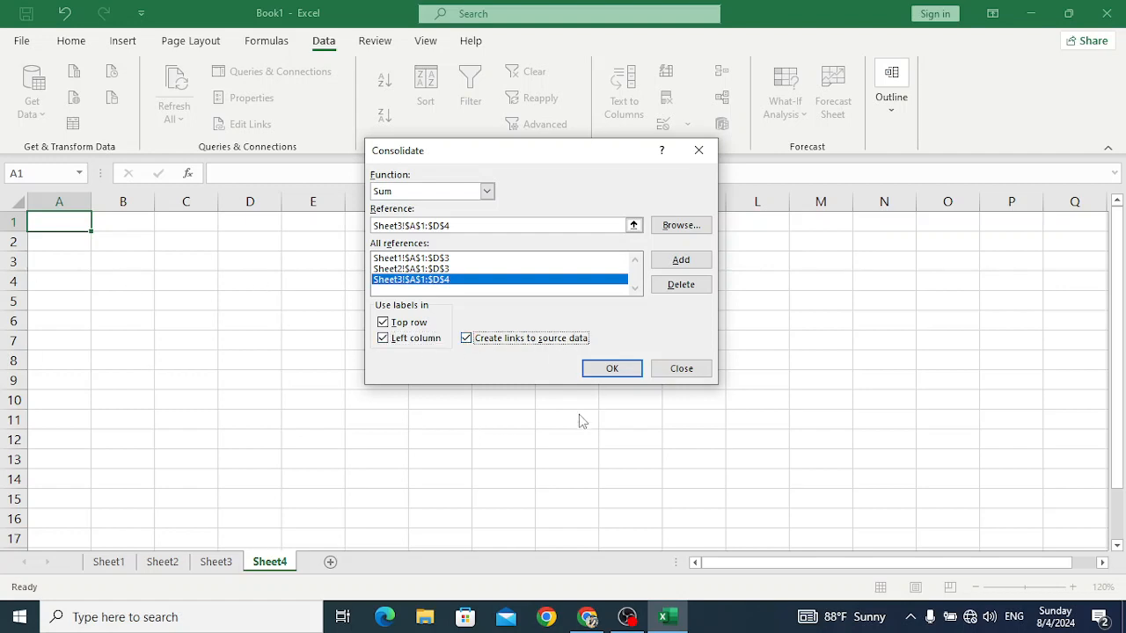
left_click(612, 370)
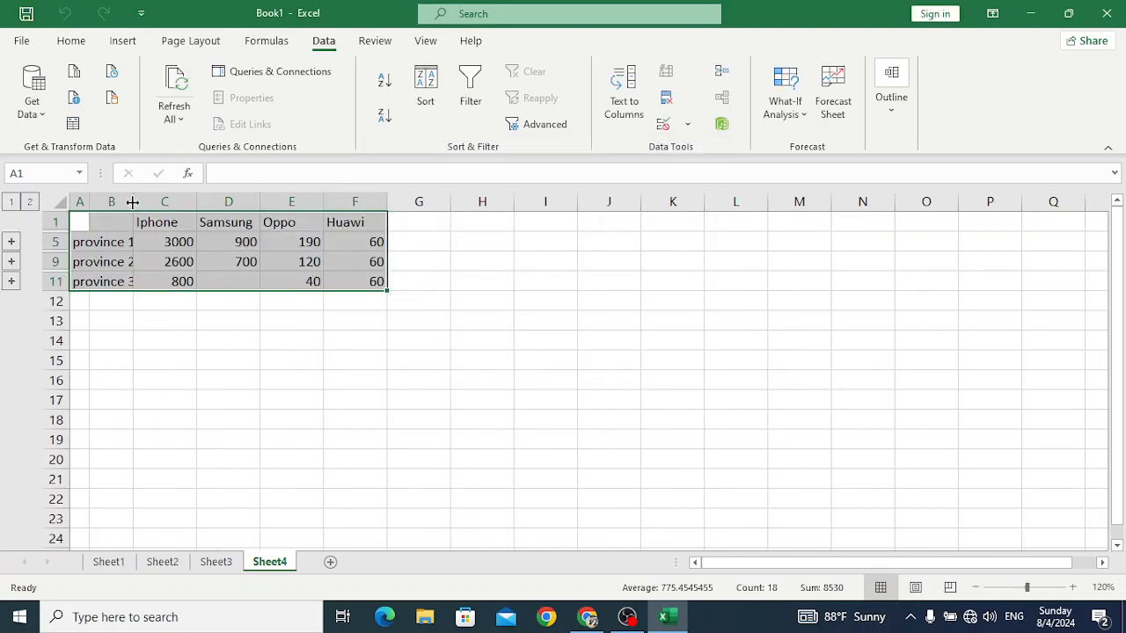
left_click_drag(133, 203, 167, 213)
left_click(329, 281)
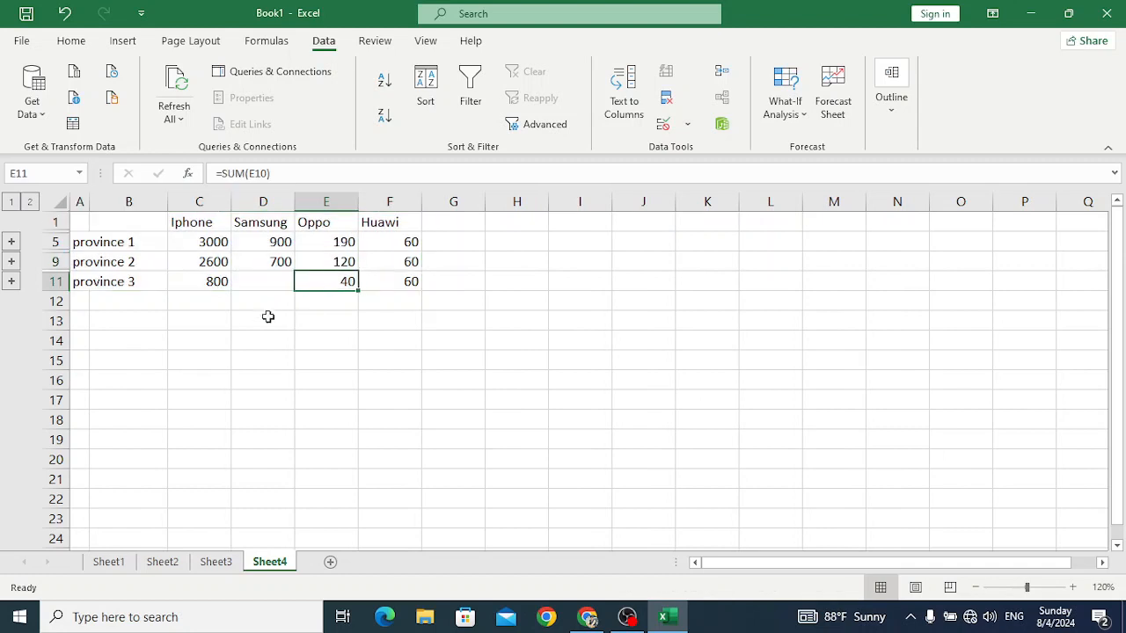
- Compare the consolidated brand totals on Sheet4 with the source tables on Sheet1, Sheet2 and Sheet3
left_click(197, 223)
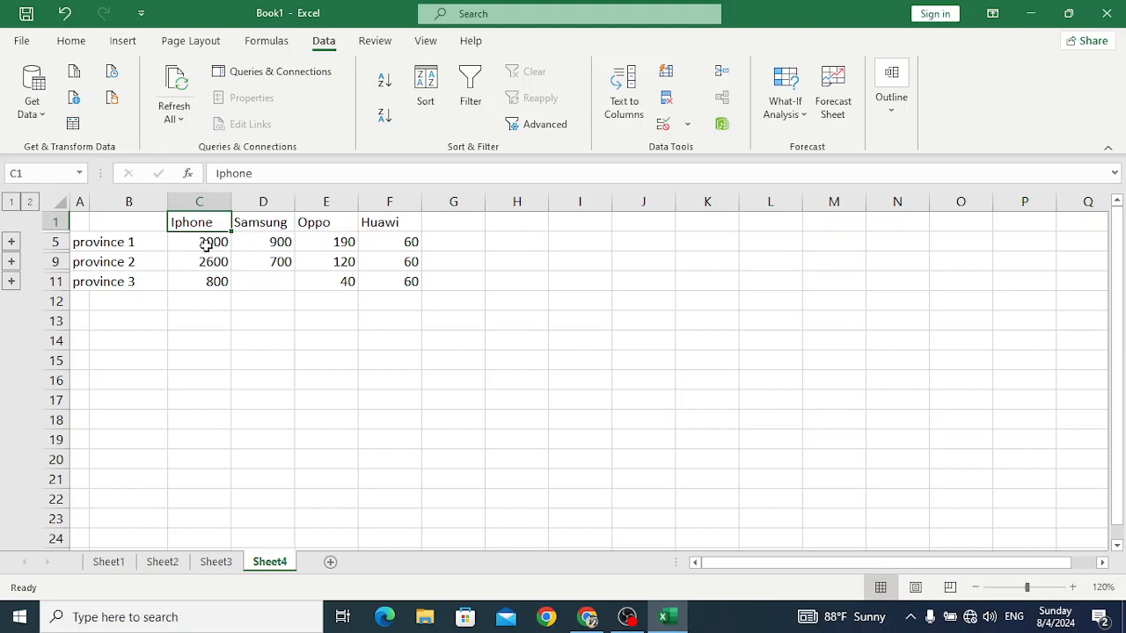
left_click(109, 562)
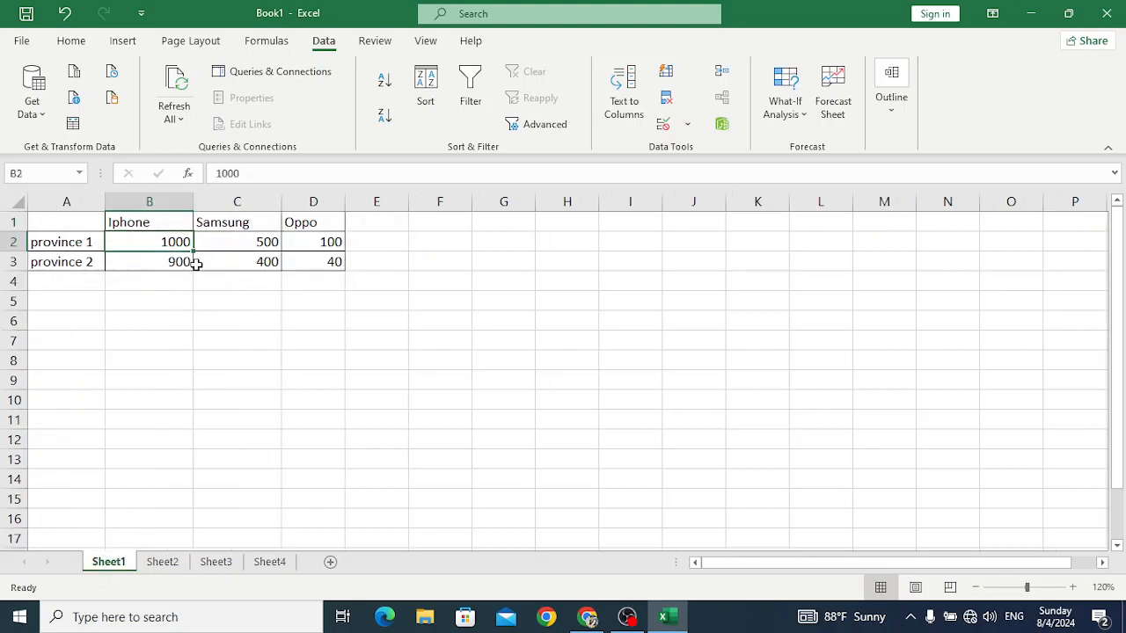
left_click(162, 561)
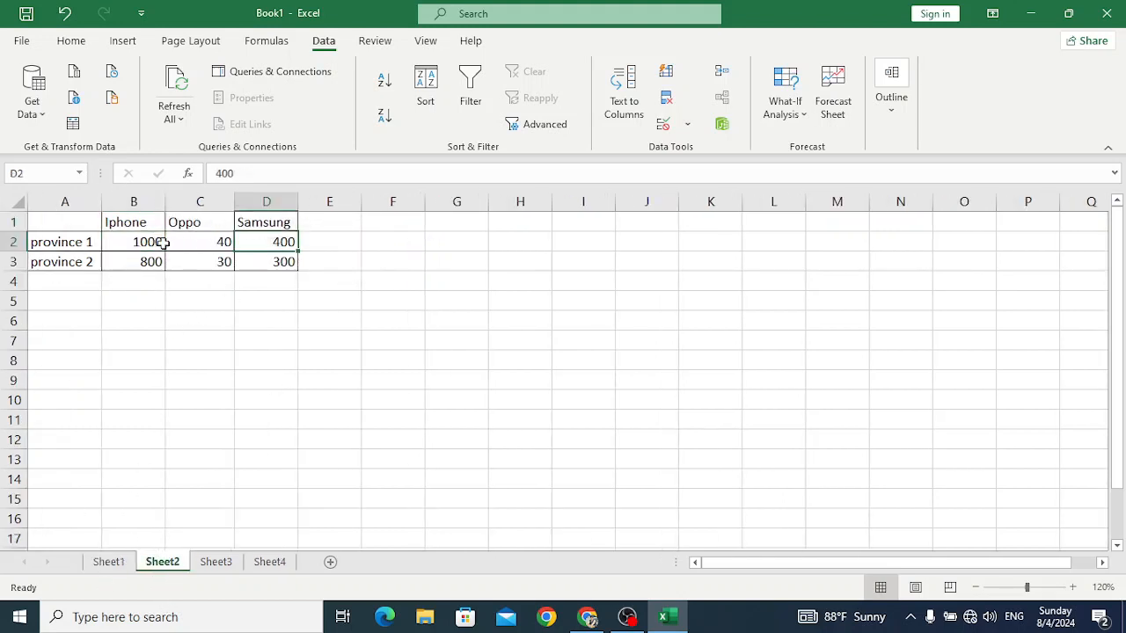
left_click(218, 566)
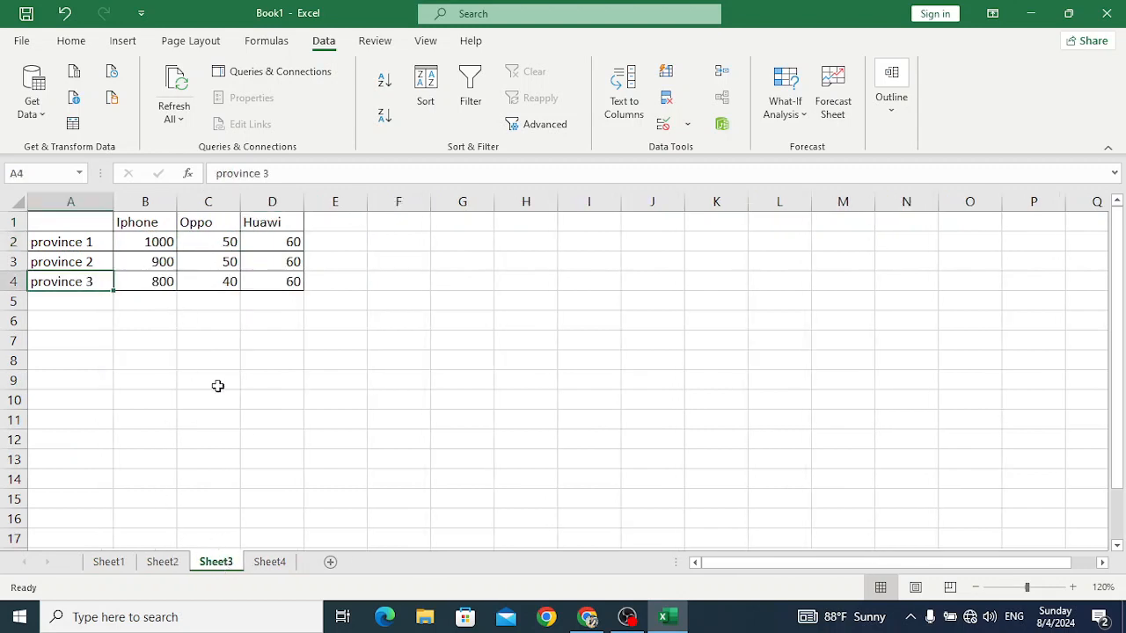
left_click(267, 563)
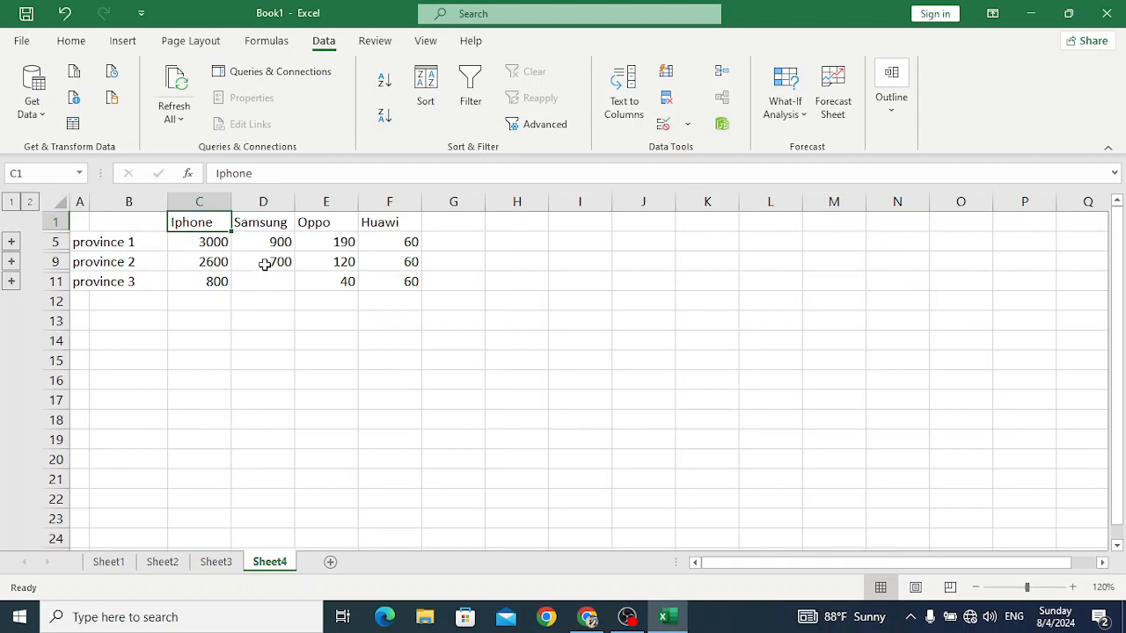
left_click(105, 564)
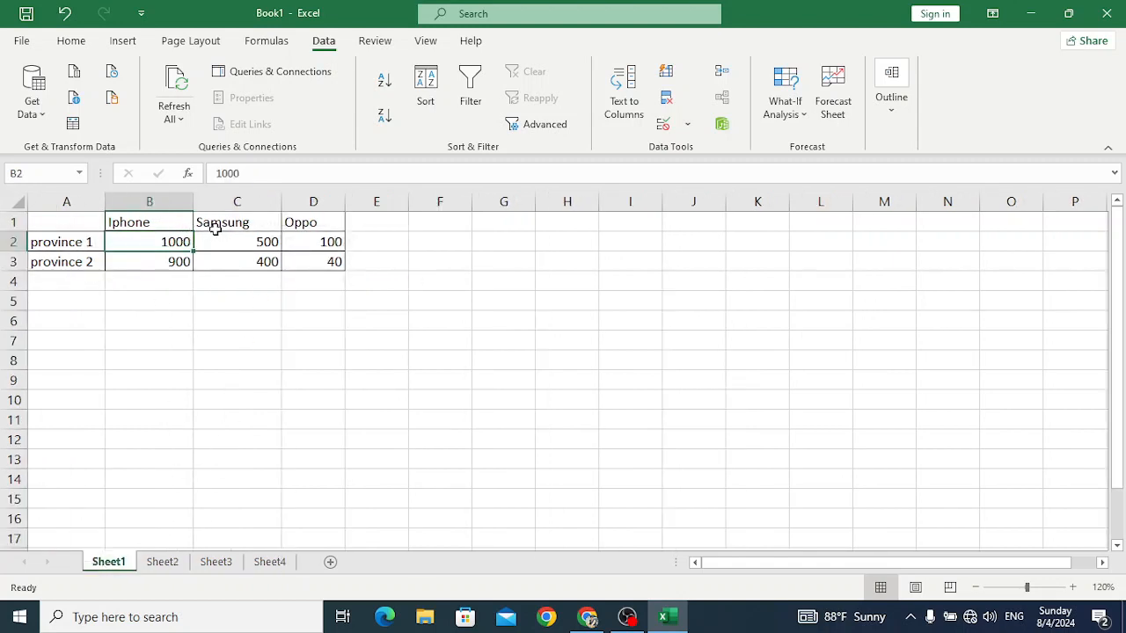
left_click(218, 225)
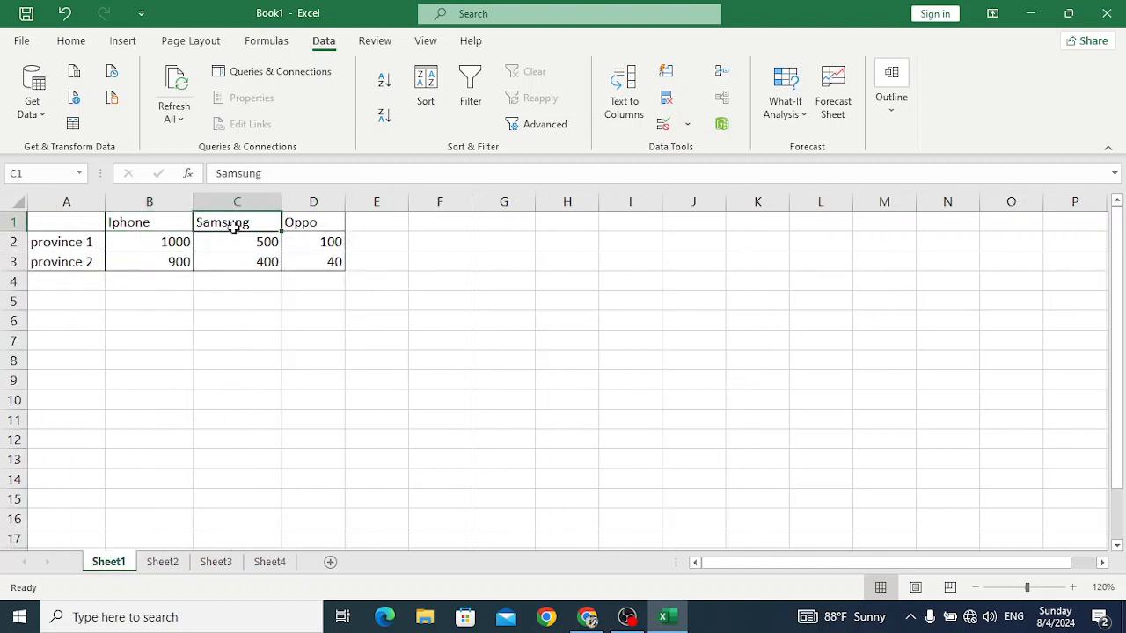
left_click(162, 562)
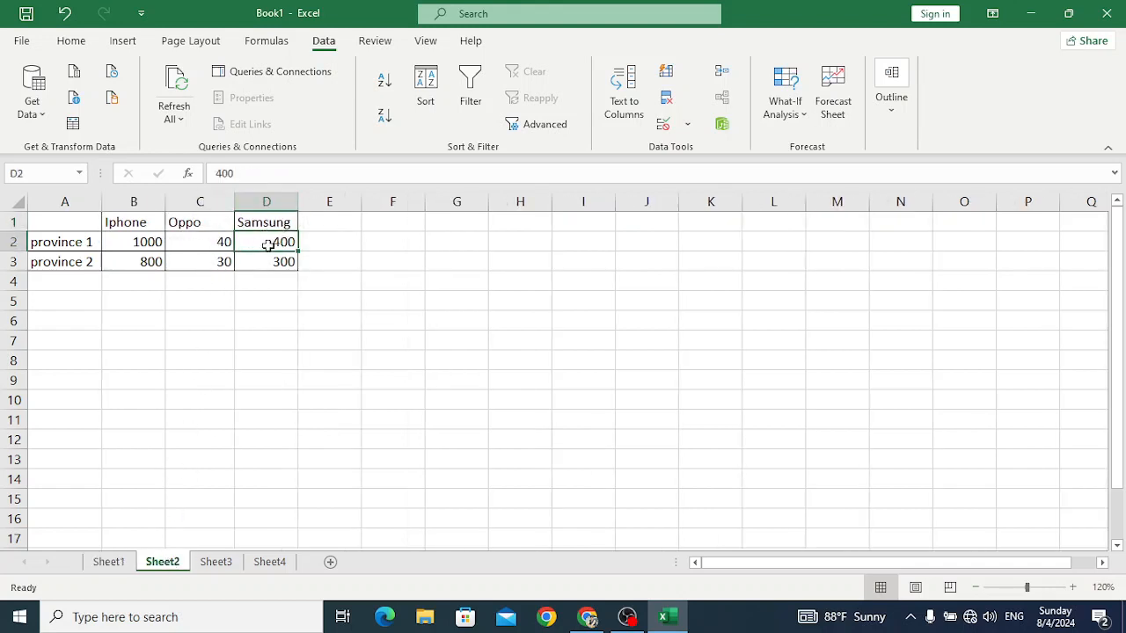
left_click(224, 565)
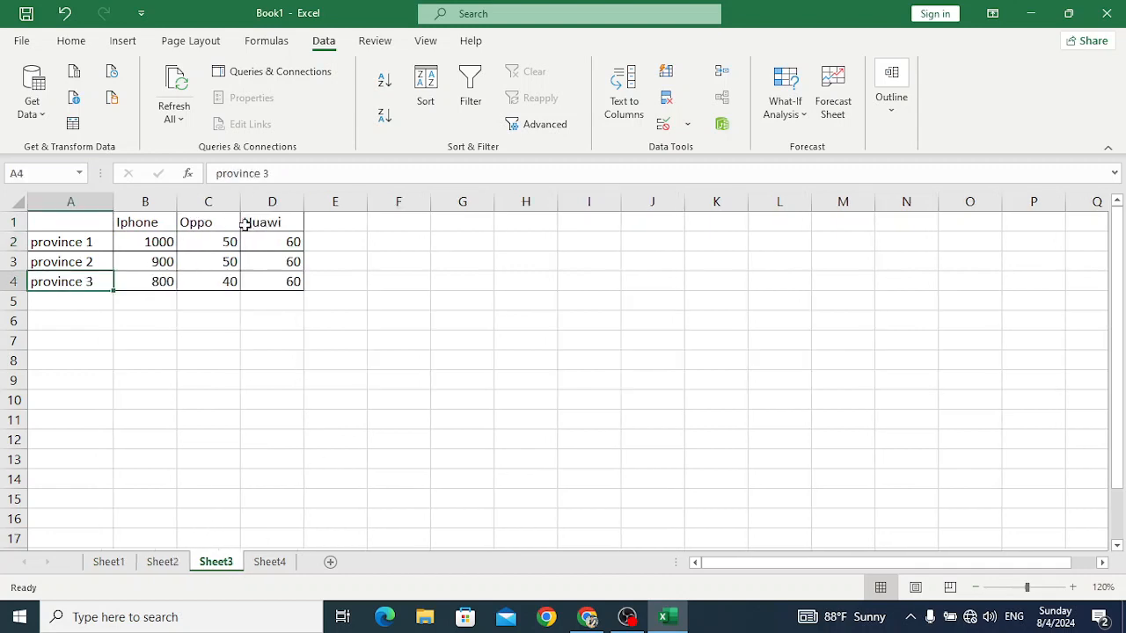
left_click(269, 562)
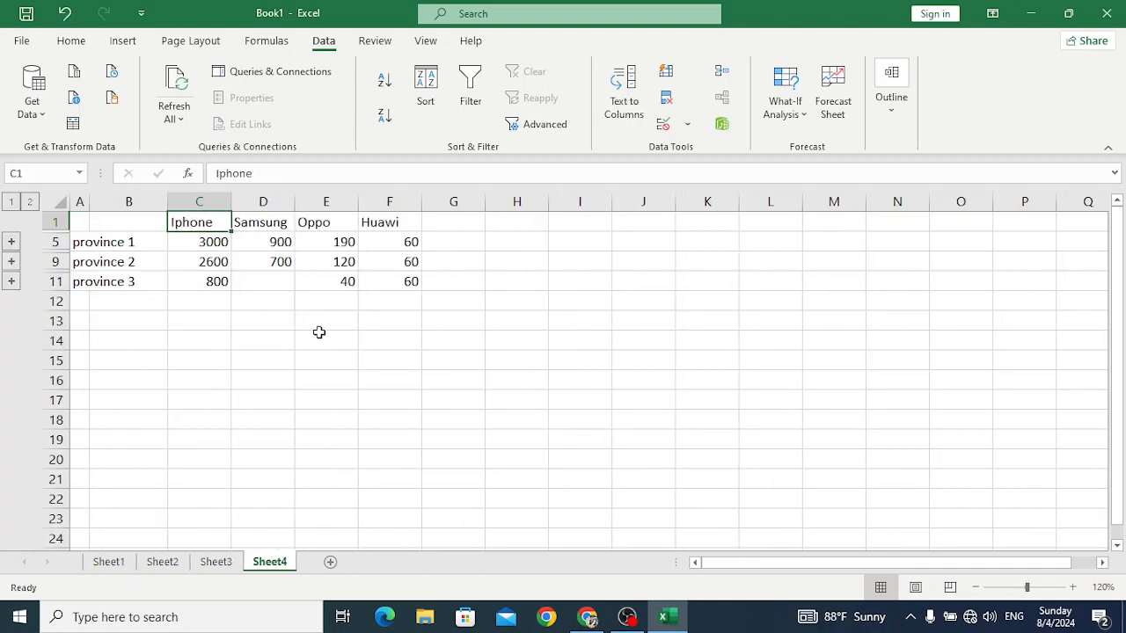
- Check the province 3 row on Sheet4, especially its Samsung cell, against the brand columns of the source table on Sheet3
left_click(269, 242)
left_click(371, 267)
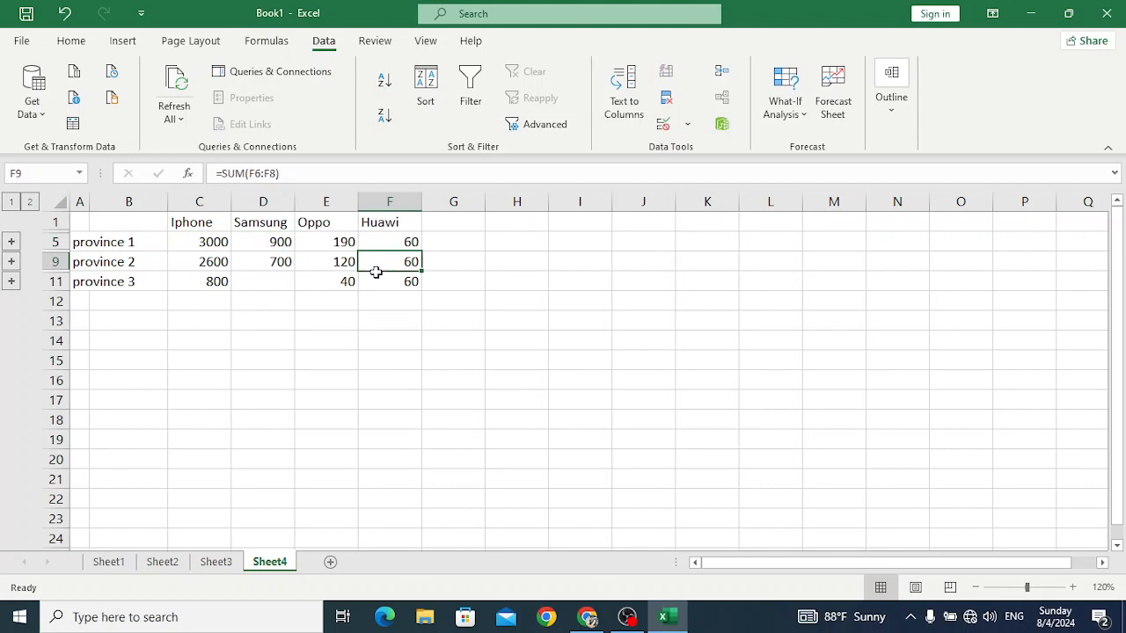
left_click(122, 284)
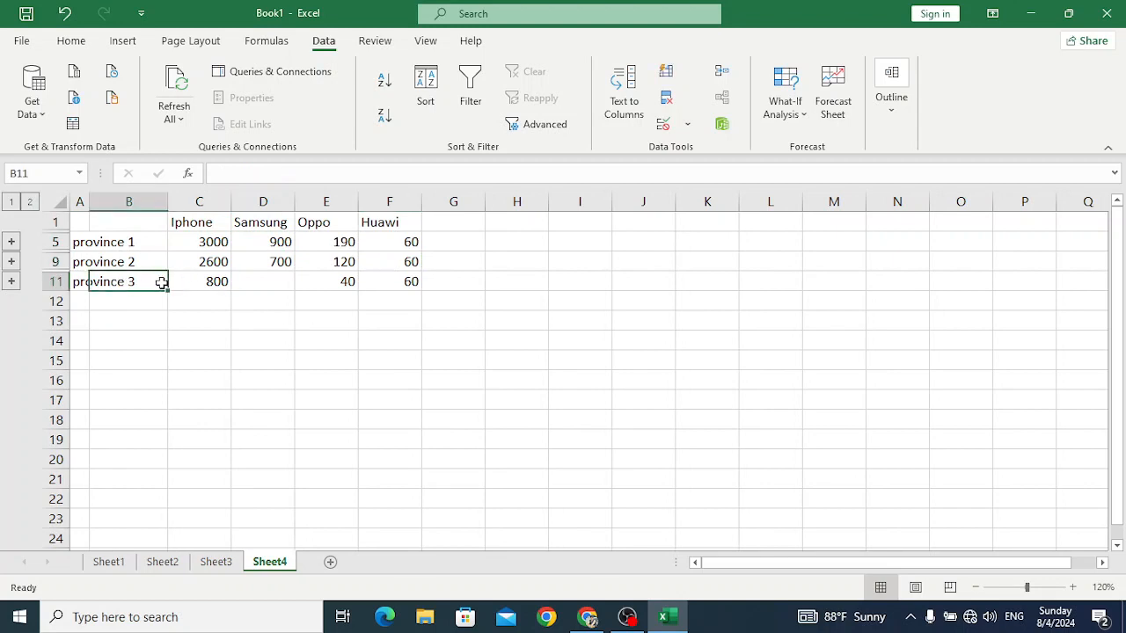
left_click(272, 284)
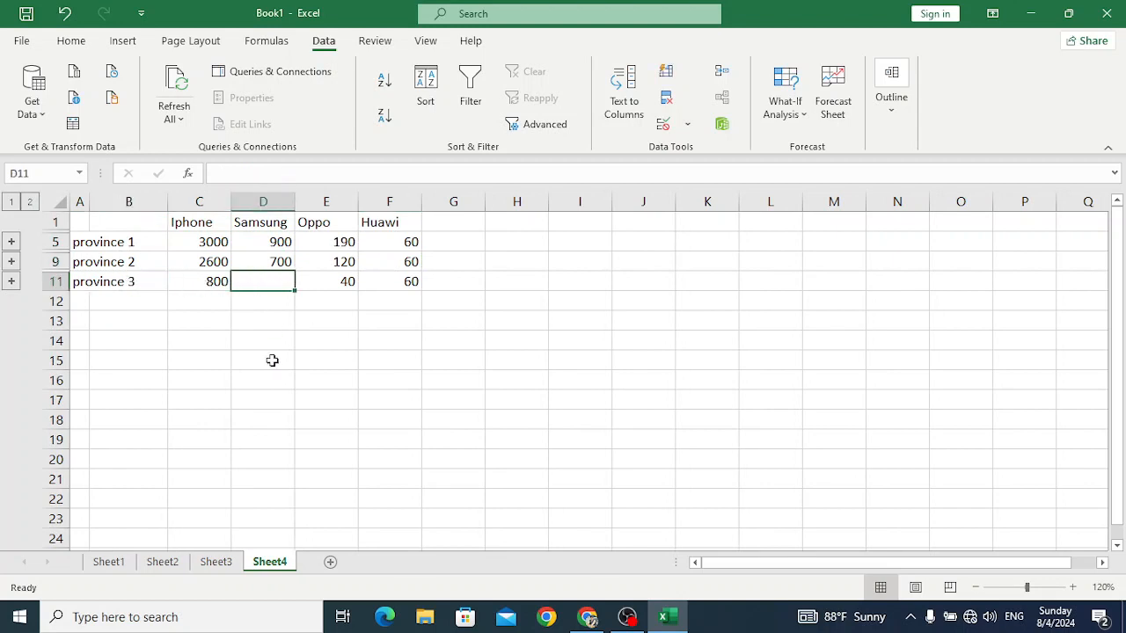
left_click(217, 561)
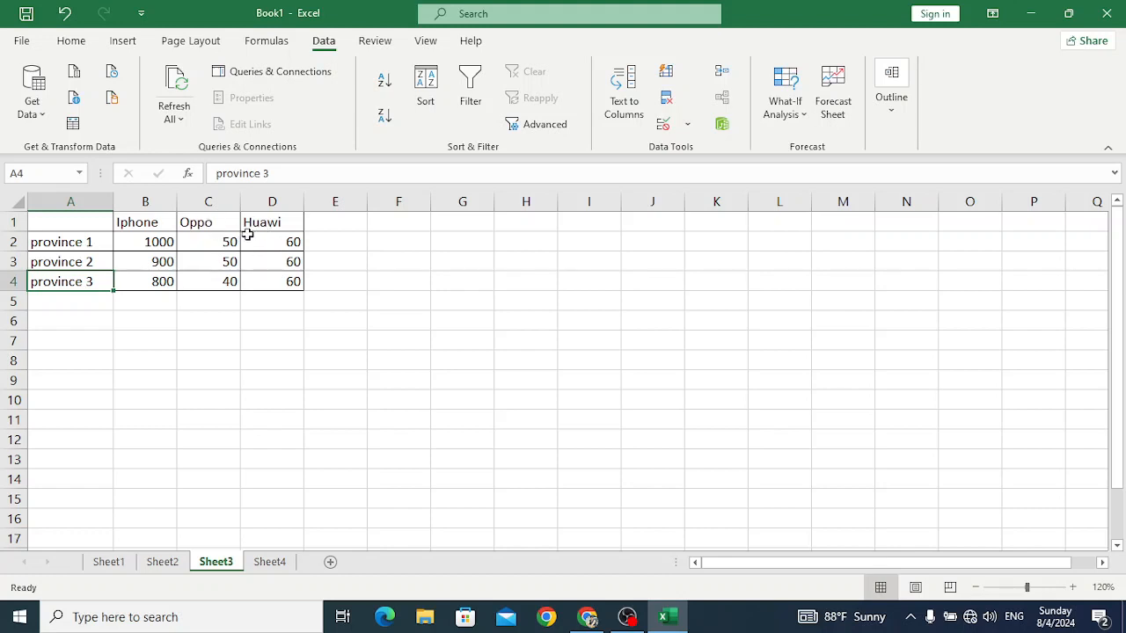
left_click(272, 563)
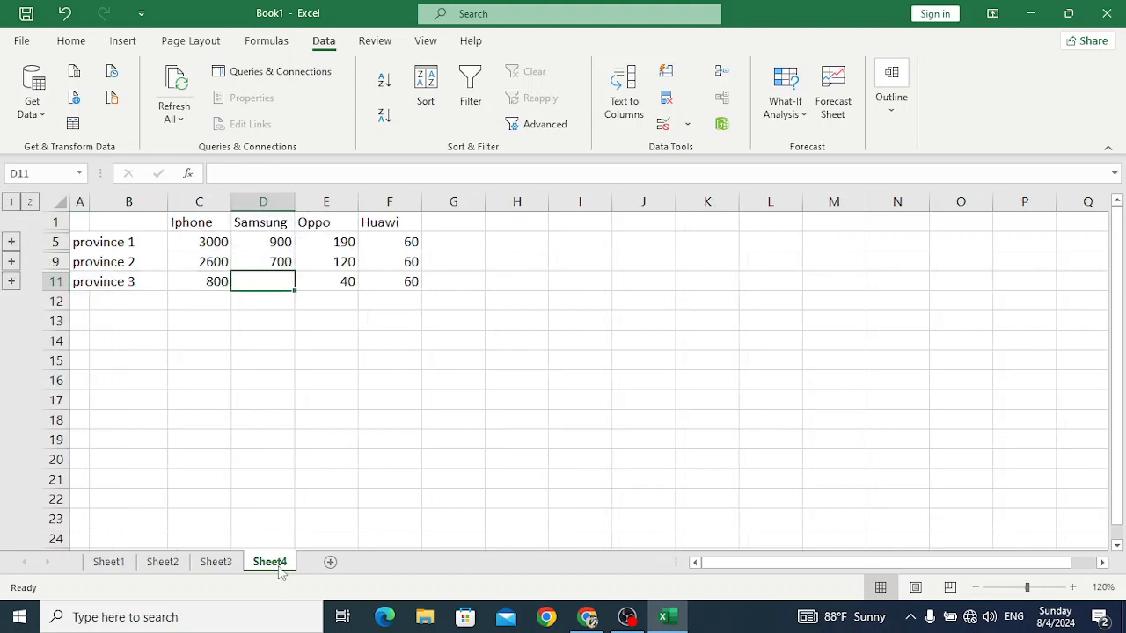
- Compare the Huawi column of the consolidated table on Sheet4 with the Huawi column on Sheet3
left_click(319, 307)
left_click_drag(384, 221, 400, 282)
left_click(406, 261)
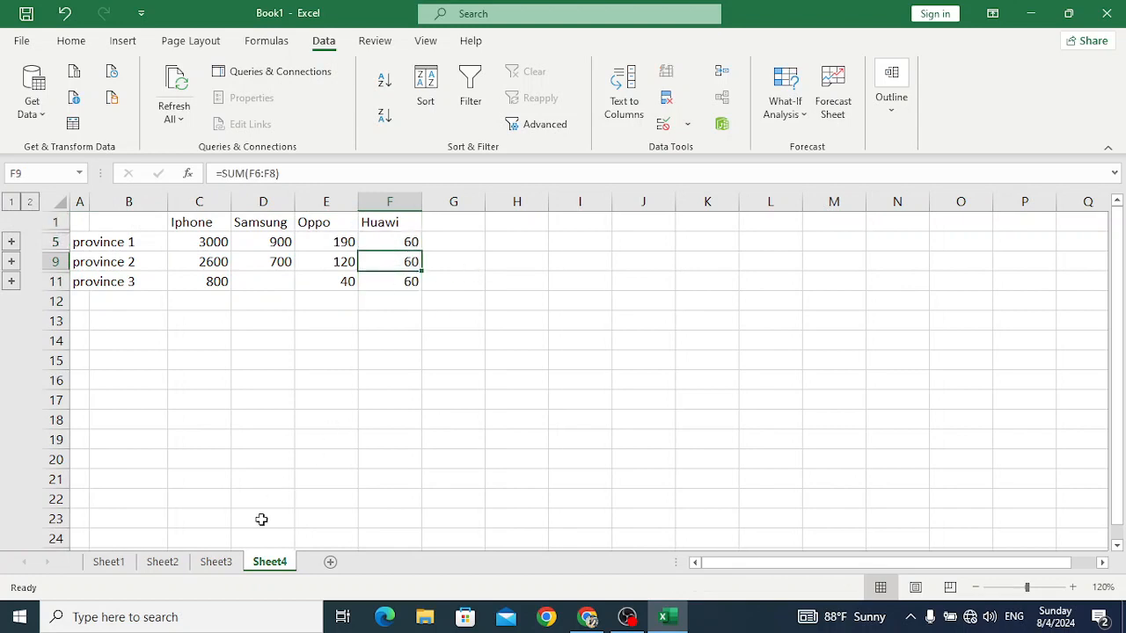
left_click(228, 561)
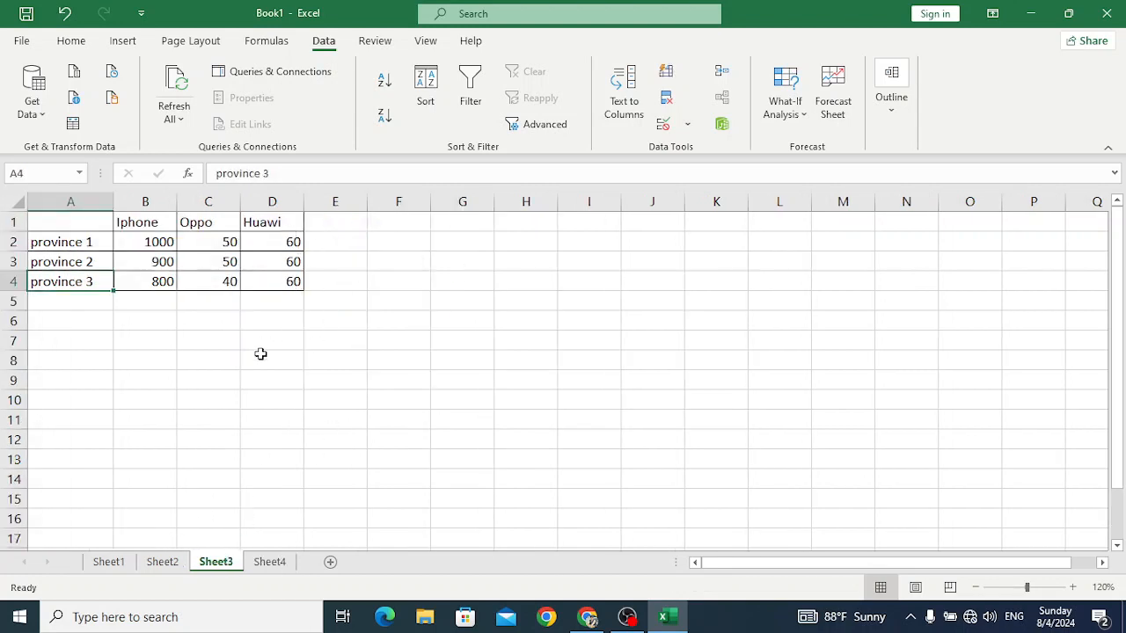
left_click(266, 560)
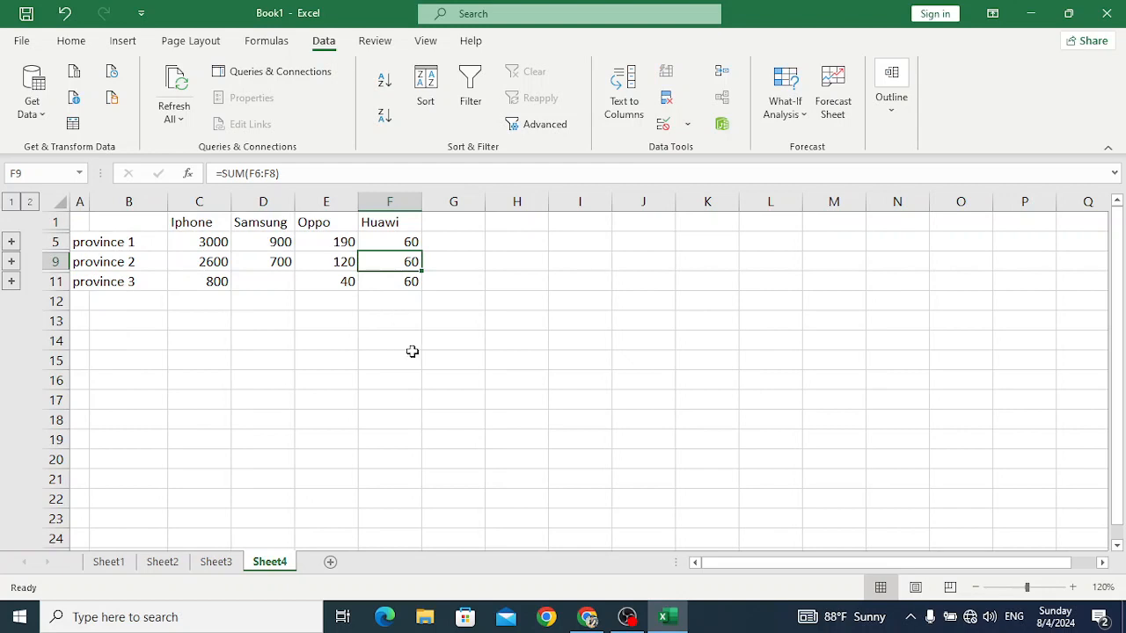
left_click(712, 626)
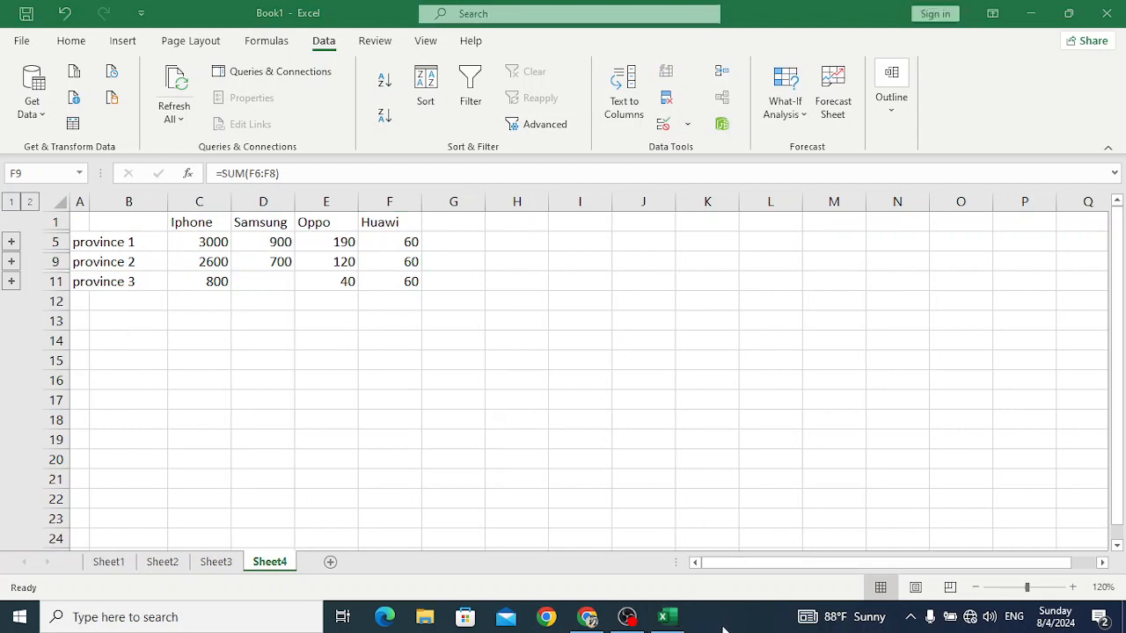